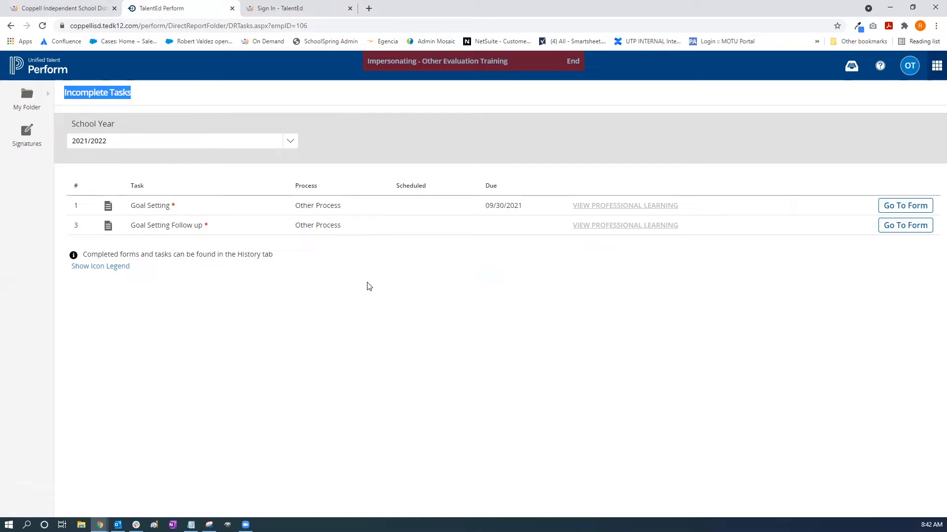
- Review the Goal Setting and Goal Setting Follow up entries in the 2021/2022 incomplete tasks list
click(366, 126)
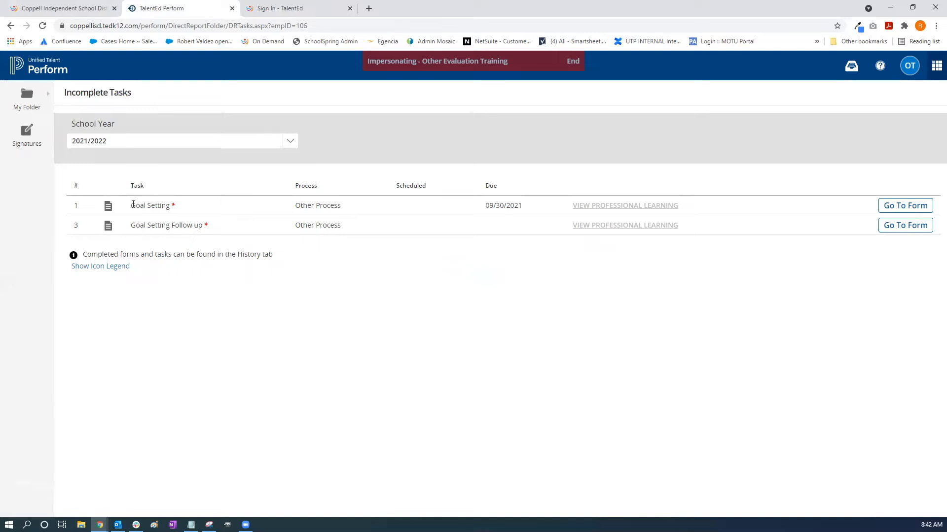
drag(132, 204, 176, 205)
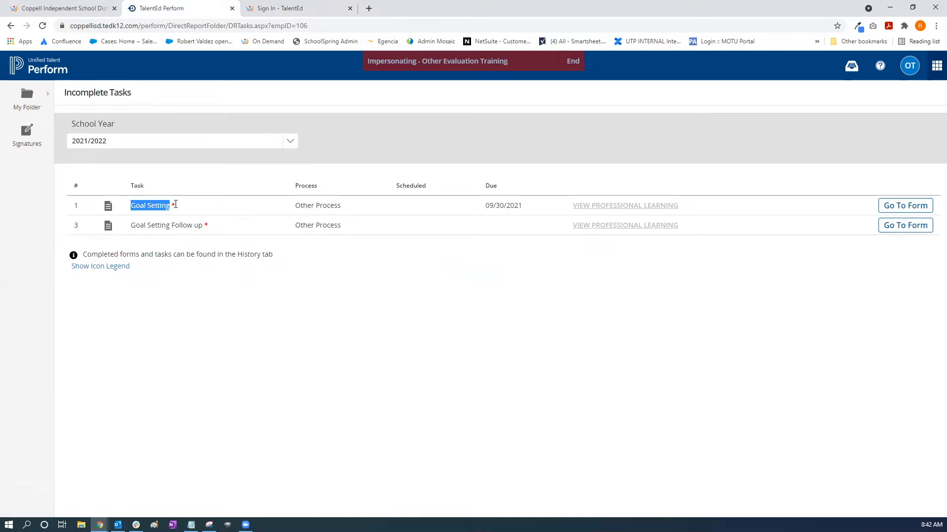
click(451, 148)
drag(134, 227, 212, 227)
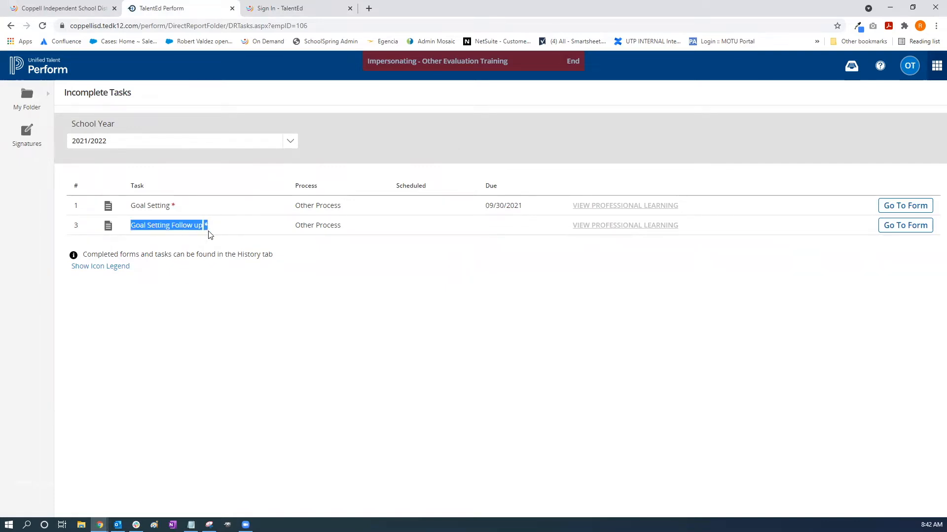
click(414, 122)
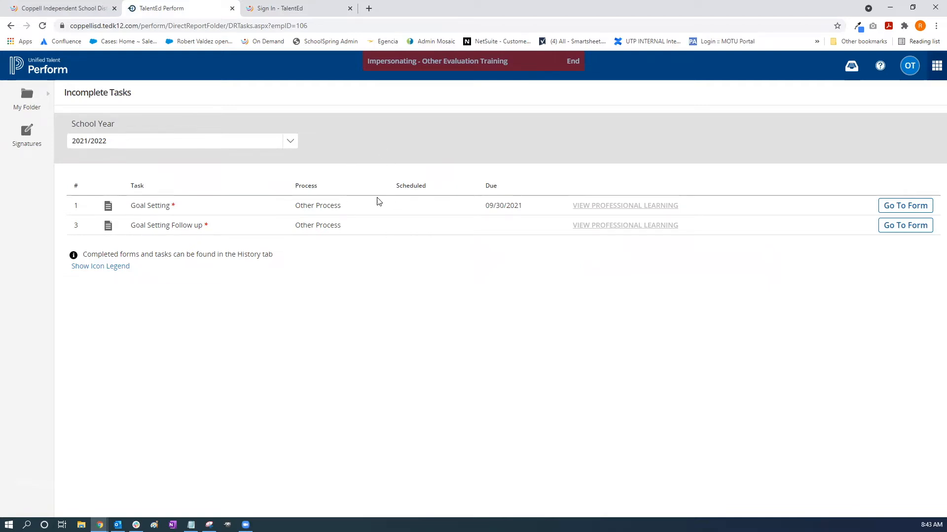
- Open the Goal Setting form and fill Professional Goal #1's Goal with "Goal 1" and Actions with "Test"
click(909, 207)
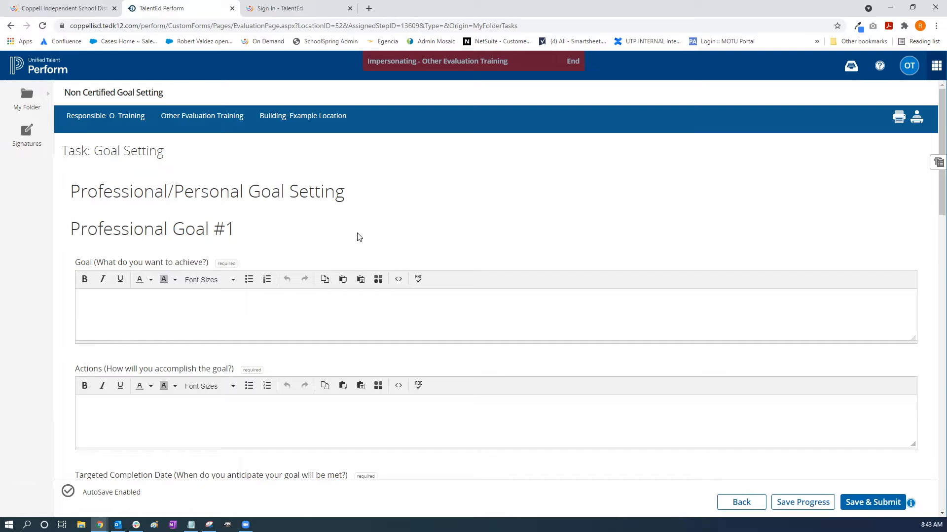
click(238, 327)
text(Goal)
scroll(372, 190, down, 4)
click(159, 235)
text(Test)
drag(244, 174, 271, 177)
click(271, 177)
- Enter "Test" as both the Targeted Completion Date and the Evidence of Goal Attainment for Professional Goal #1
scroll(203, 276, down, 2)
click(213, 255)
text(Test)
click(159, 349)
text(Test)
- Enter "Test" as both the Goal and the Actions for Personal Goal #1
scroll(70, 259, down, 2)
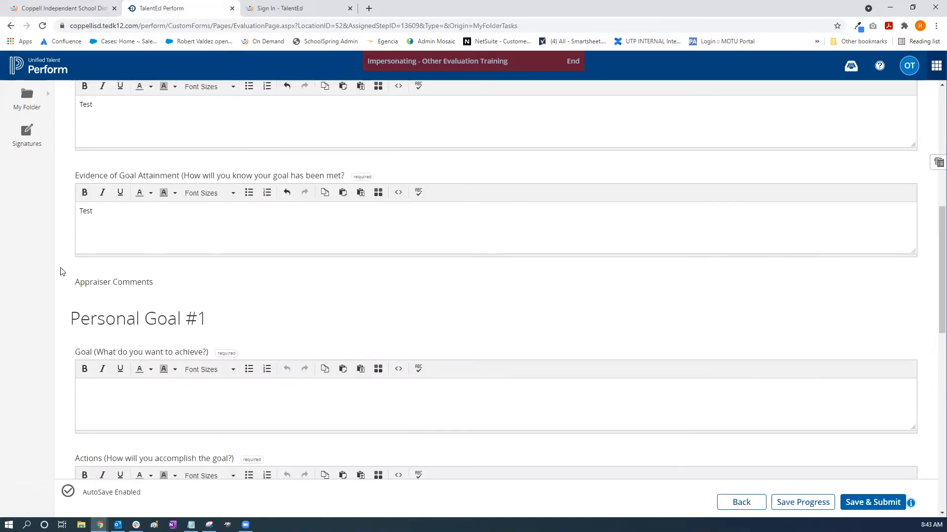
scroll(60, 272, down, 2)
click(126, 335)
text(Test)
key(Tab)
text(Test)
- Enter "Test" as both the Targeted Completion Date and the Evidence of Goal Attainment for Personal Goal #1
scroll(78, 266, down, 3)
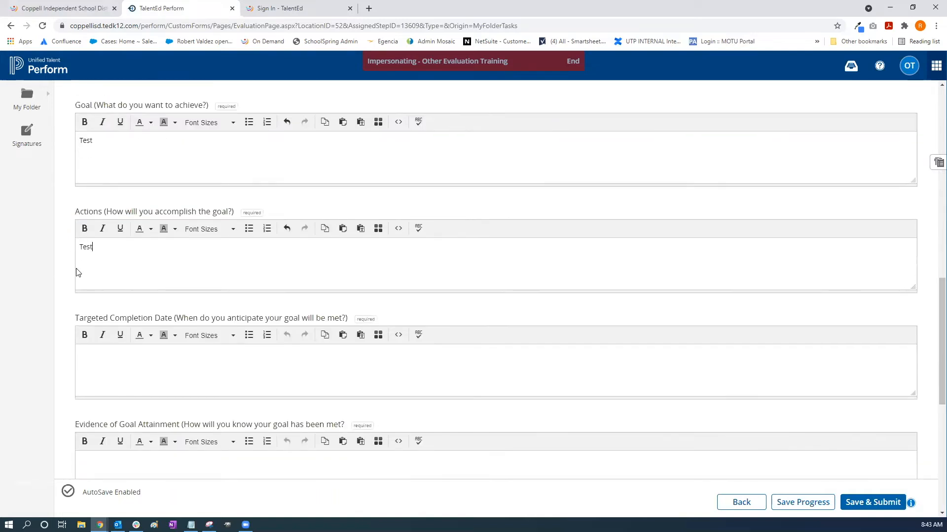
scroll(98, 256, down, 3)
click(122, 244)
text(Test)
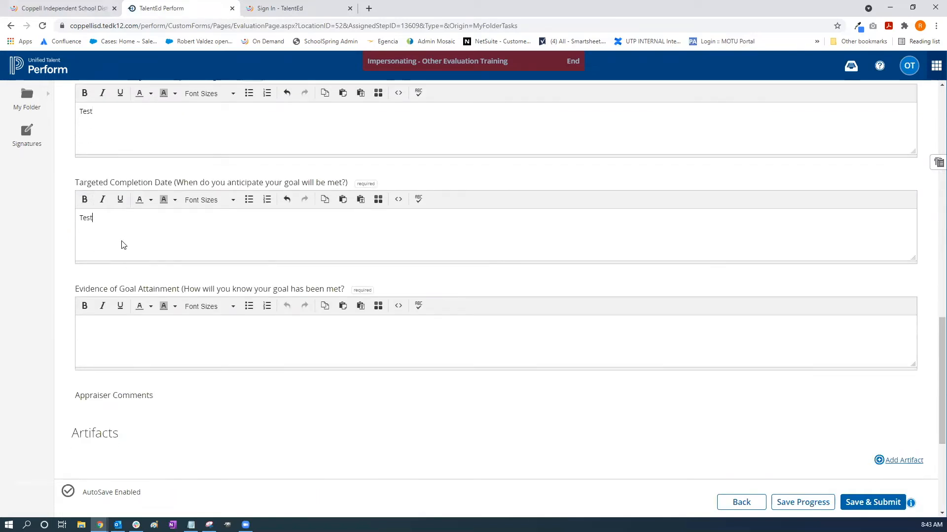
text(est)
key(ctrl+a)
text(Test)
- Examine the Appraiser Comments sections below the personal and professional goals
drag(71, 396, 154, 398)
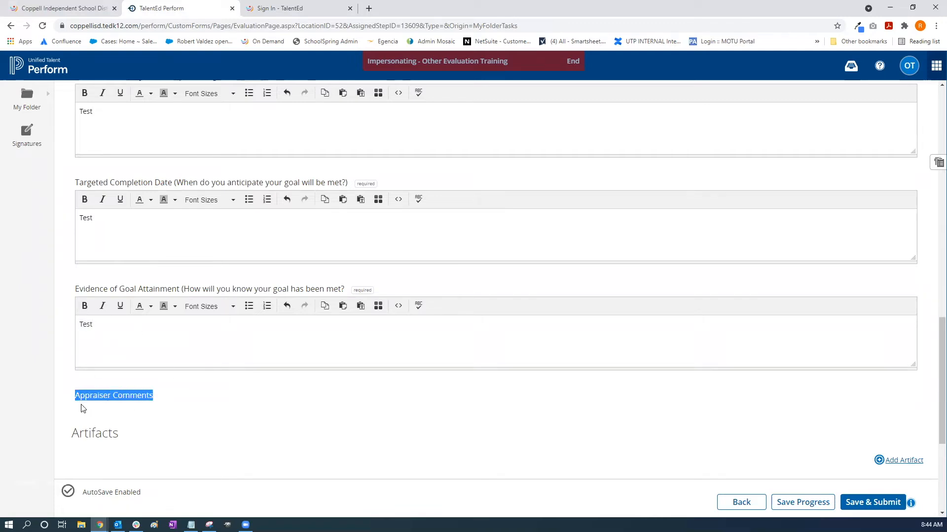
scroll(82, 243, up, 7)
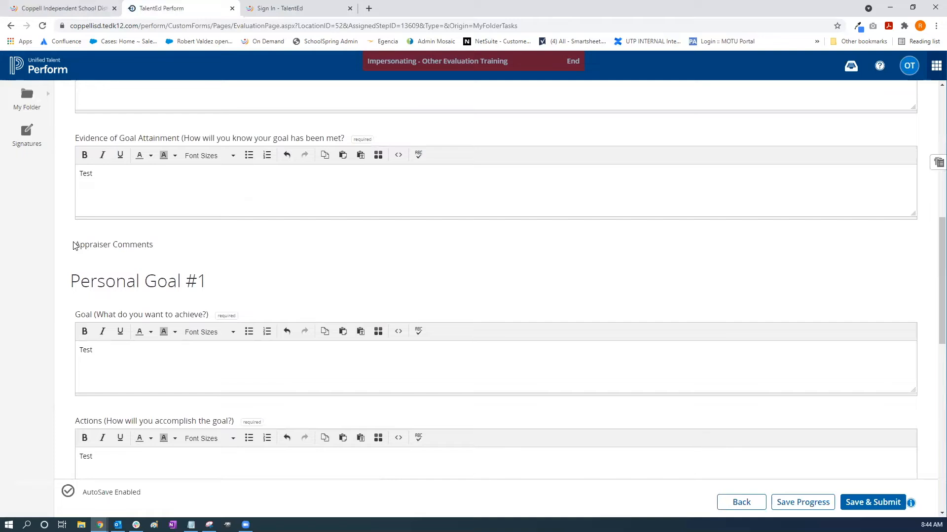
drag(73, 245, 169, 248)
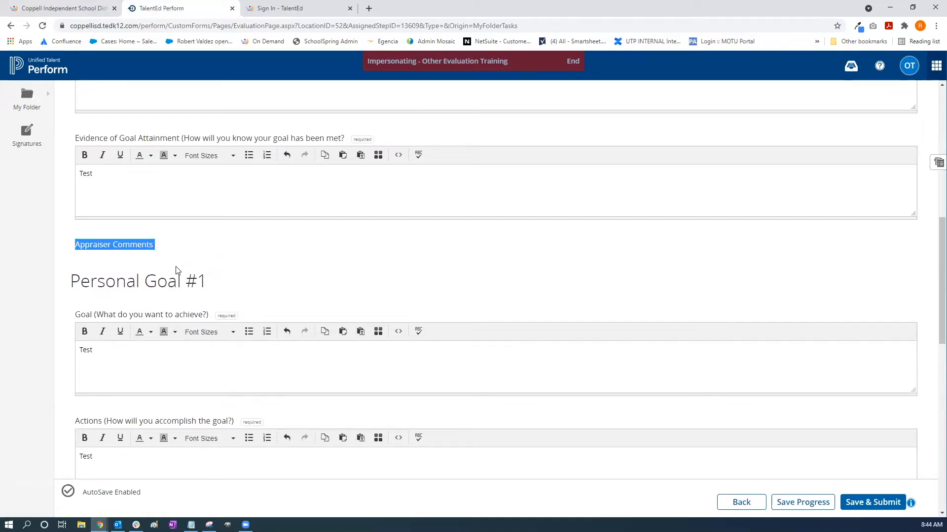
click(78, 235)
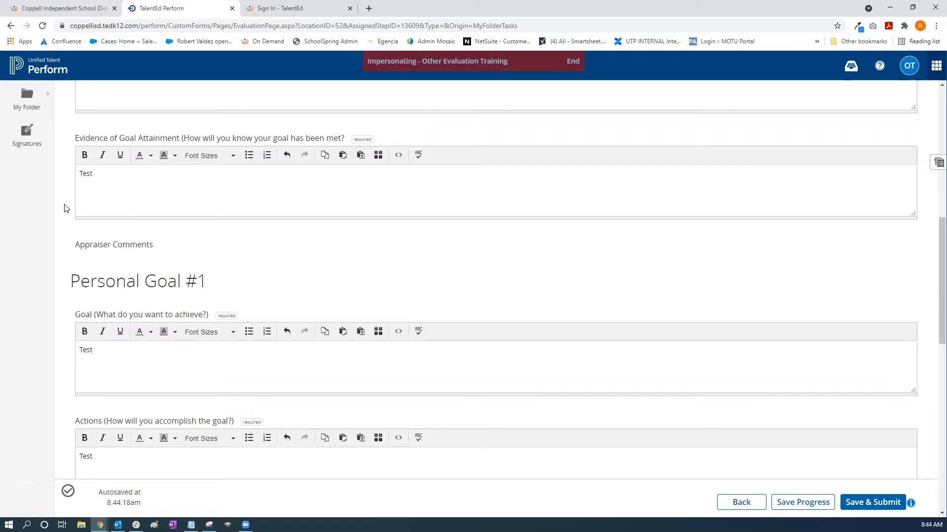
- Add an artifact titled "Evidence 1", uploading Administrator Guide Letterhead from the Perform End User Guide folder in Desktop\TED Forms
scroll(70, 177, down, 12)
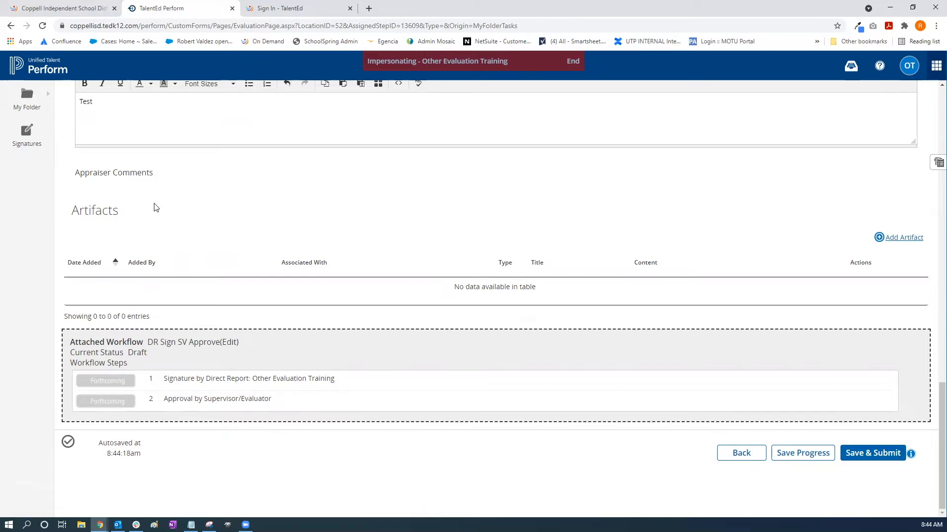
click(896, 240)
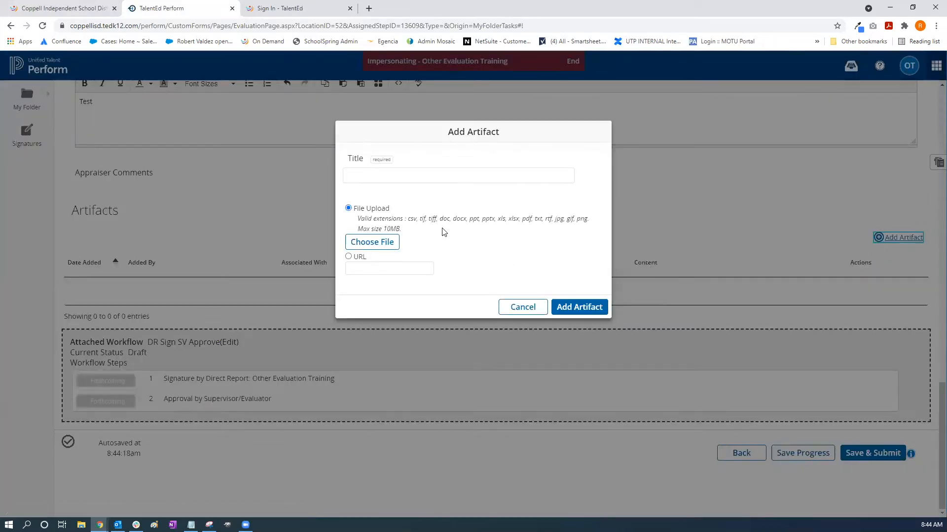
click(374, 244)
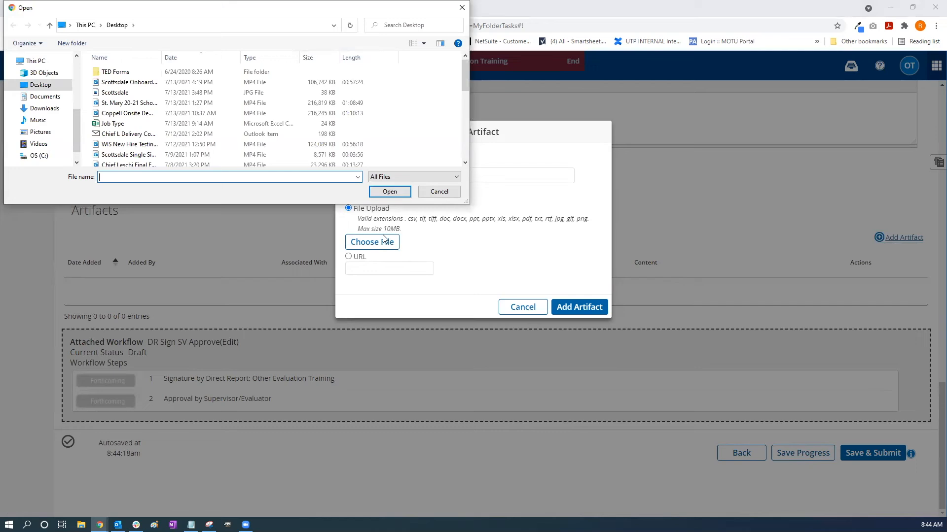
double_click(117, 72)
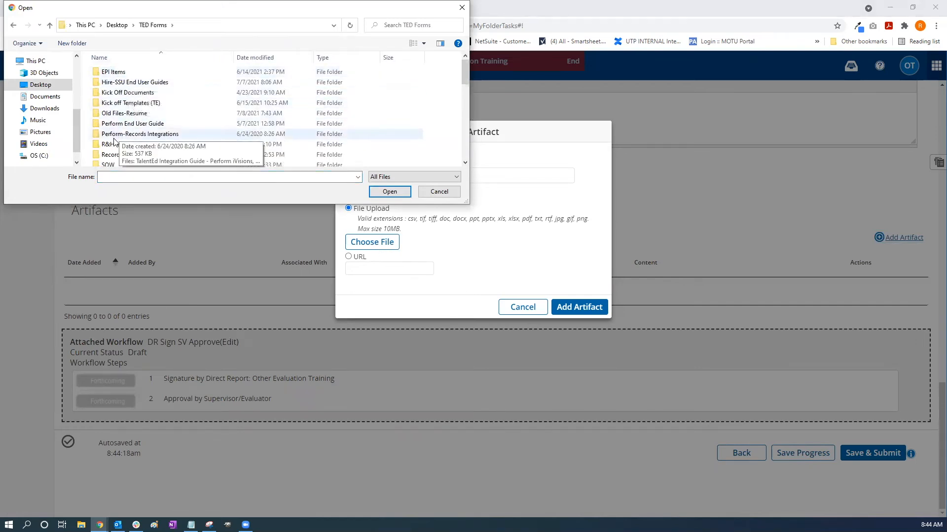
double_click(129, 124)
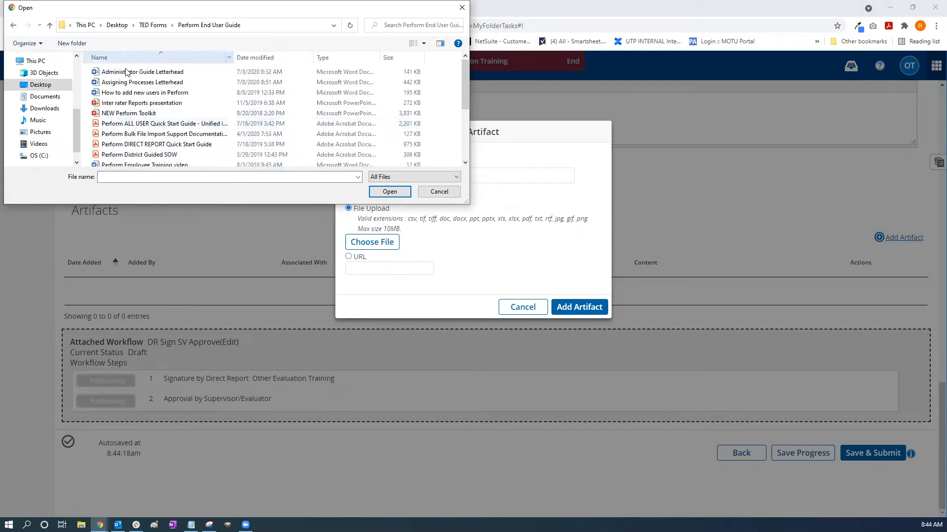
double_click(127, 75)
click(396, 181)
text(Evidence 1)
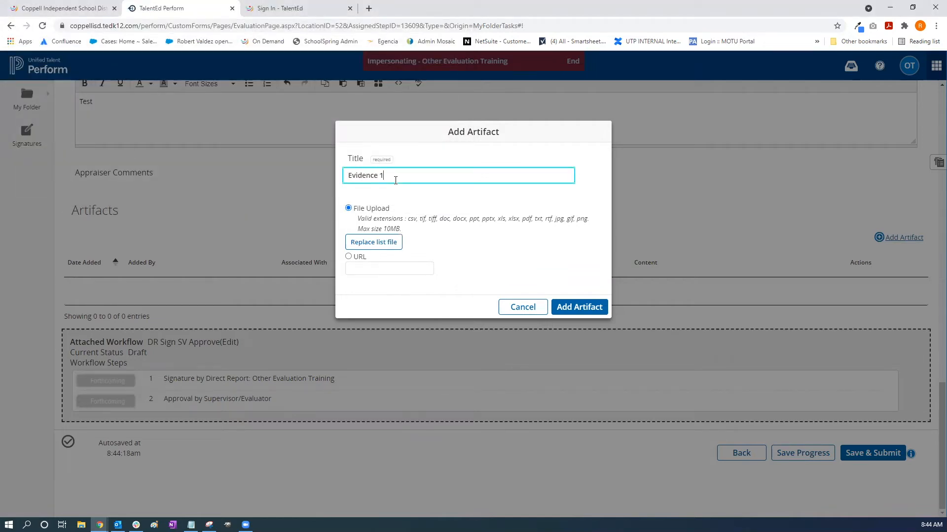
click(597, 309)
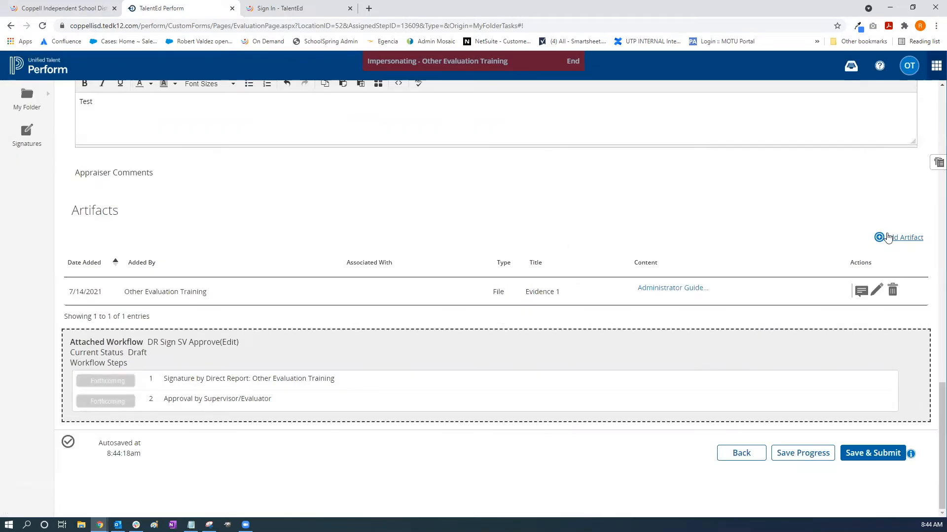
- Check the URL option offered for adding another artifact, and cancel without adding one
click(908, 239)
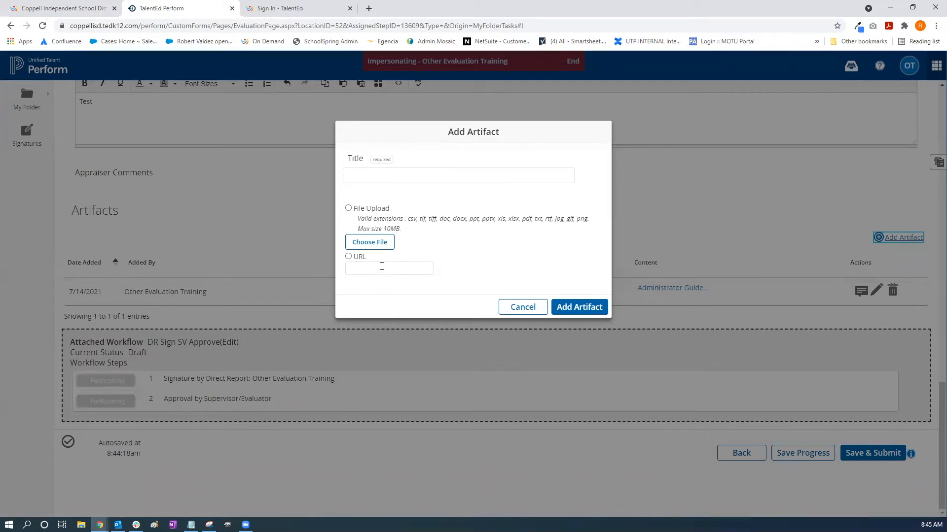
click(501, 309)
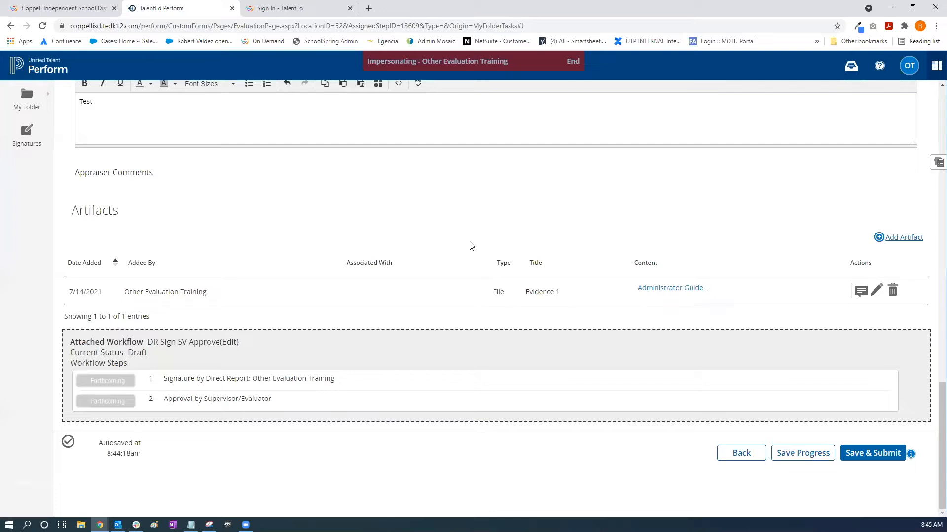
- Review the attached workflow's direct report signature and supervisor/evaluator approval steps
drag(70, 342, 242, 347)
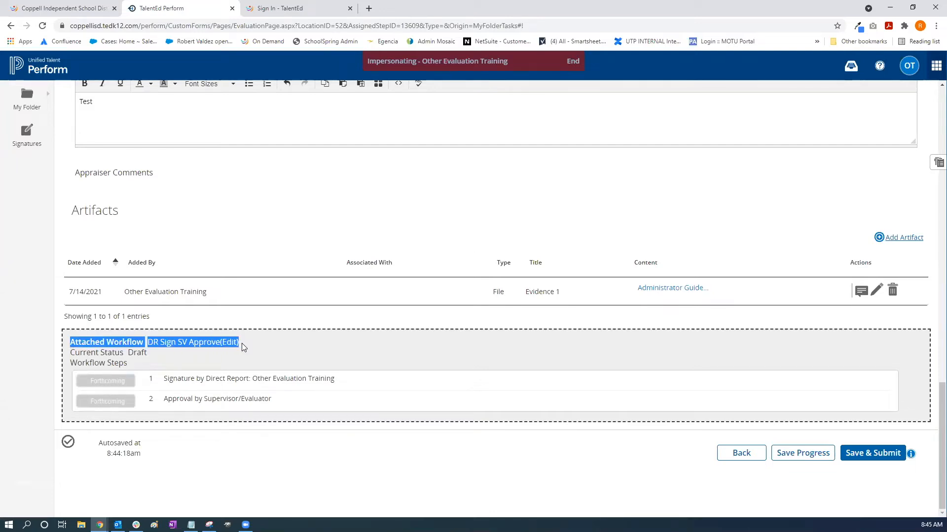
click(250, 354)
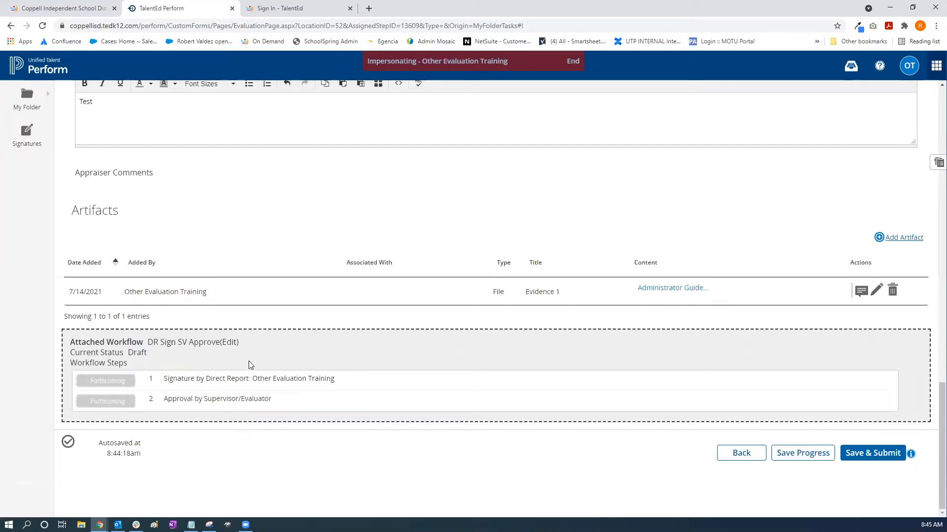
drag(164, 380, 249, 378)
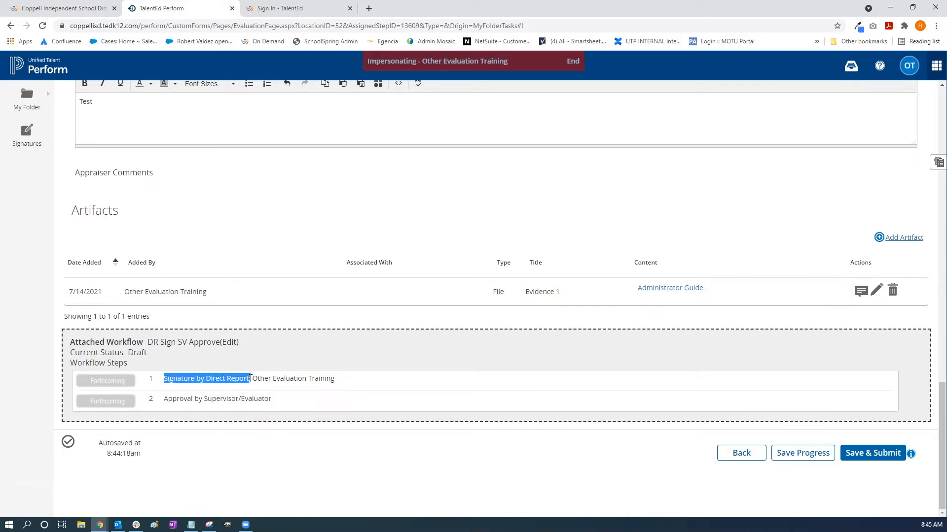
click(220, 375)
drag(164, 399, 276, 399)
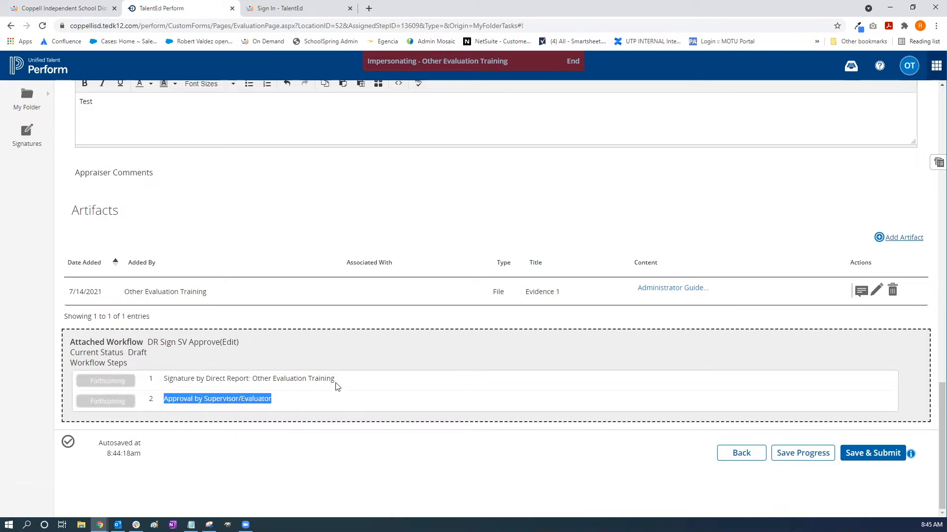
click(395, 380)
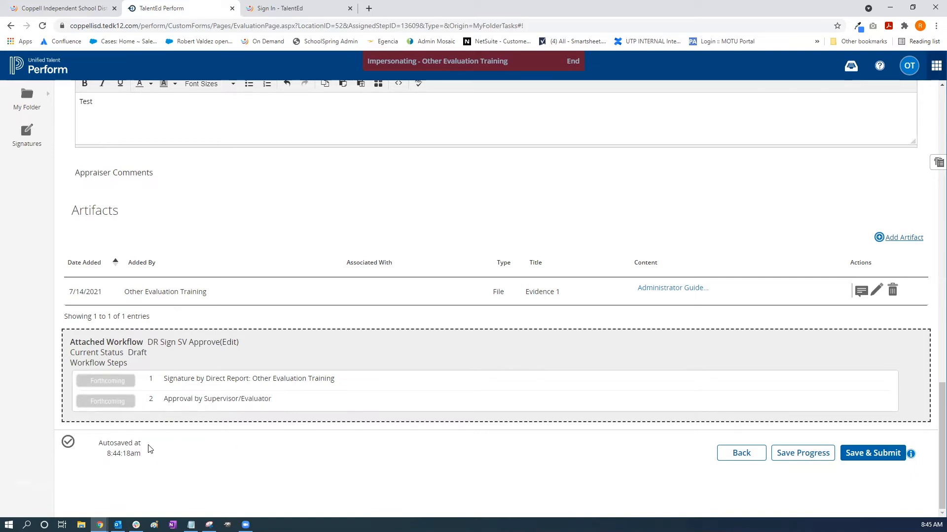
- Save the progress of the Goal Setting form without submitting it
click(795, 458)
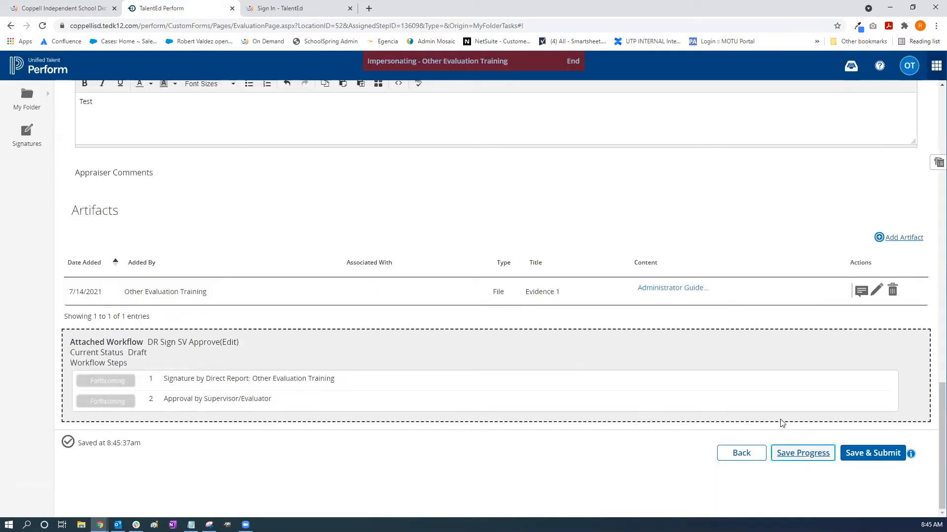
click(781, 423)
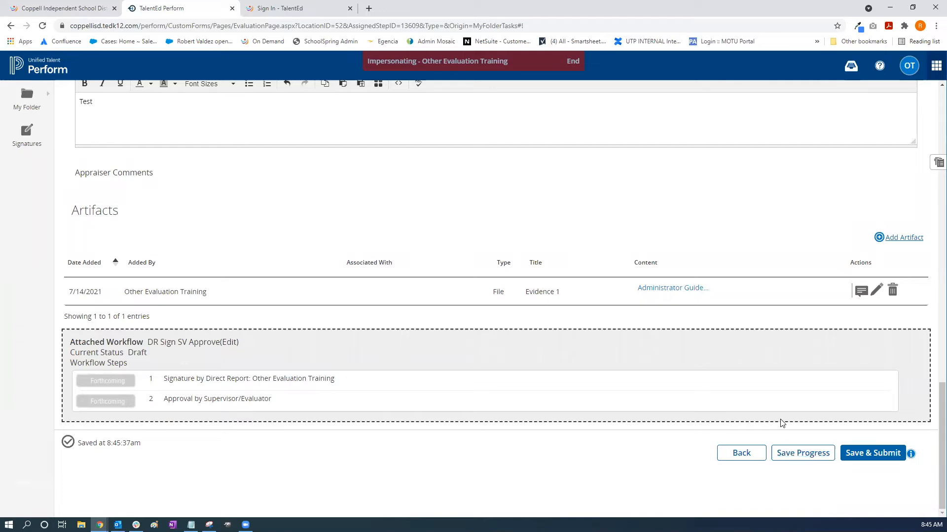
- View the list of related forms beside the Goal Setting form and close it again
click(936, 163)
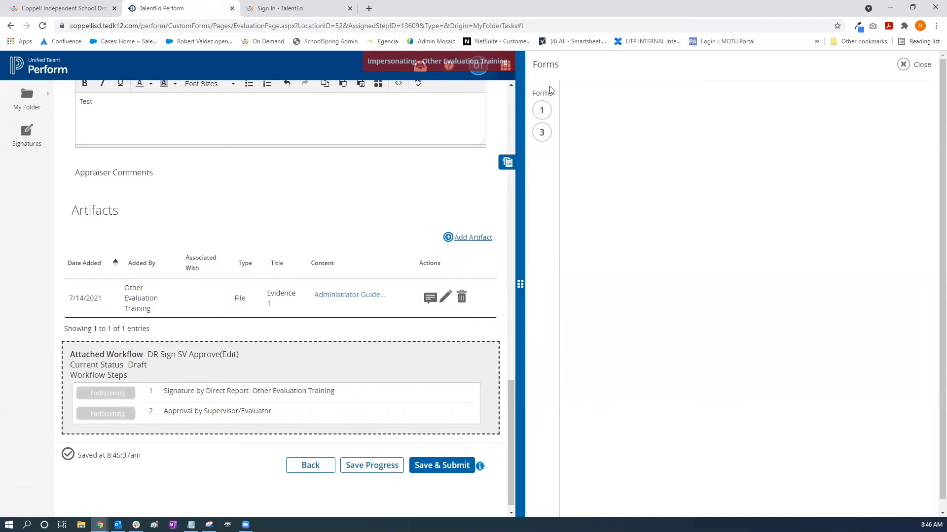
click(508, 162)
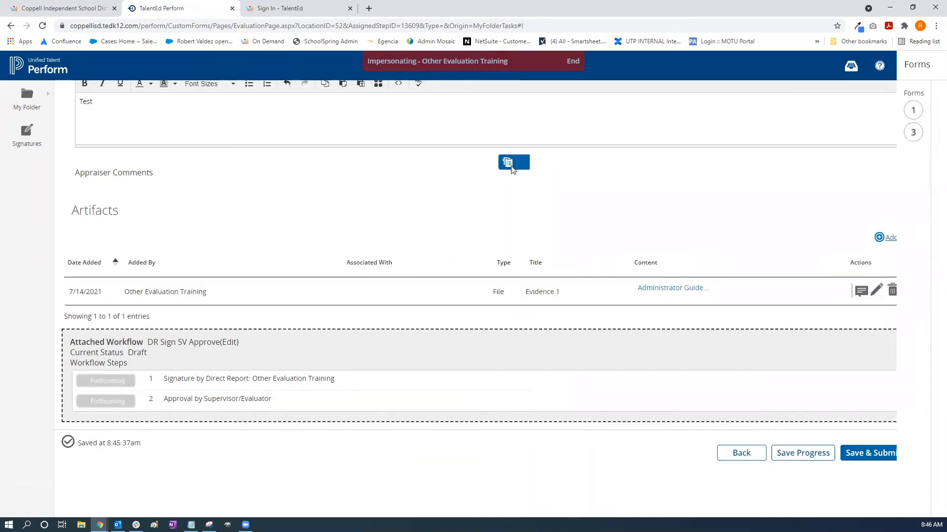
- Save and submit the Goal Setting form, accepting the final save that locks the answers
click(881, 457)
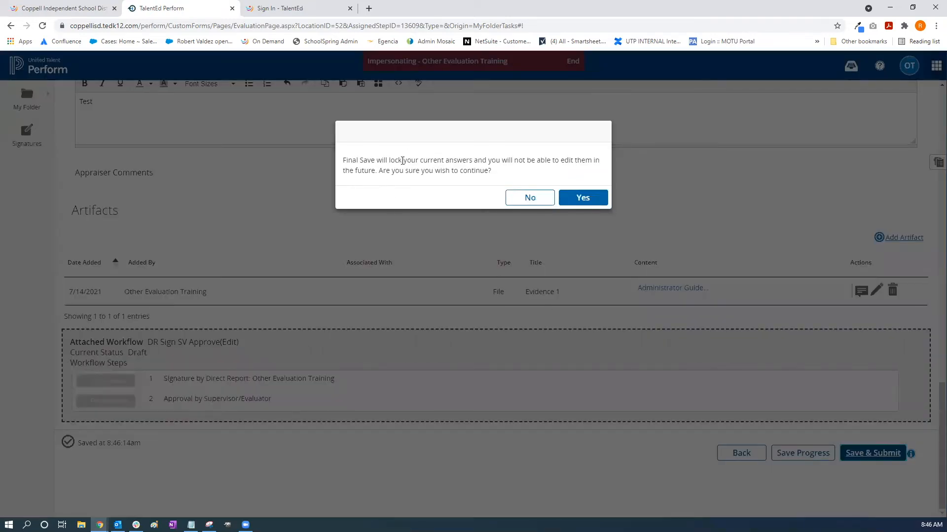
click(584, 199)
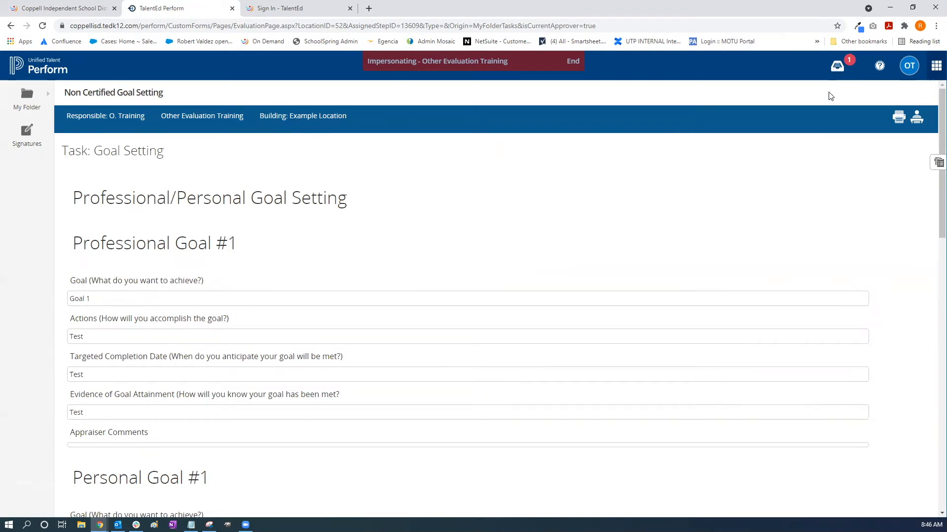
- Open the Goal Setting document from the documents awaiting signature to view and sign it
click(844, 67)
click(801, 90)
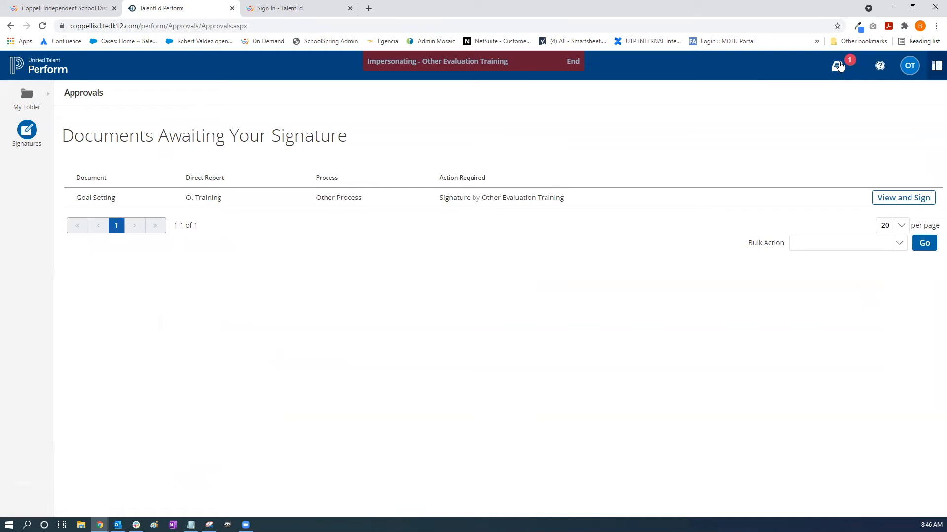
drag(76, 198, 119, 201)
click(174, 196)
click(895, 199)
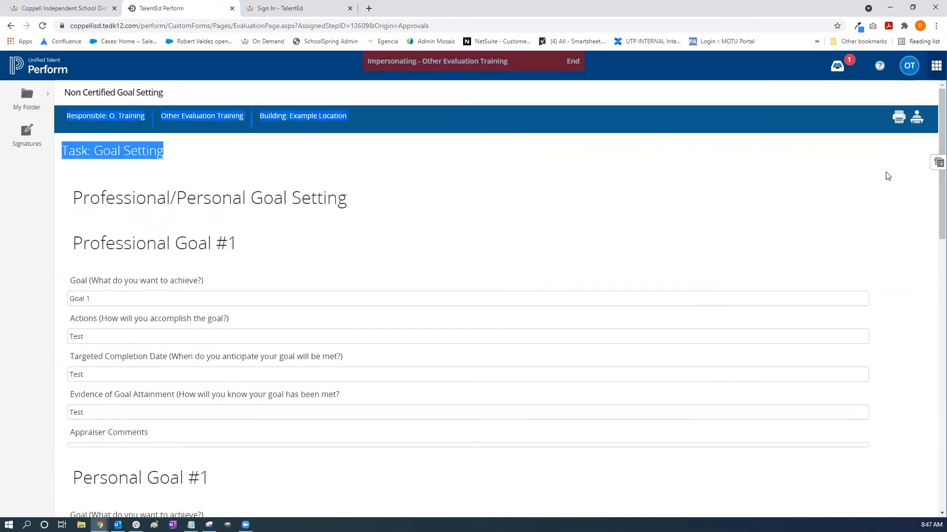
scroll(853, 192, down, 4)
scroll(854, 192, down, 7)
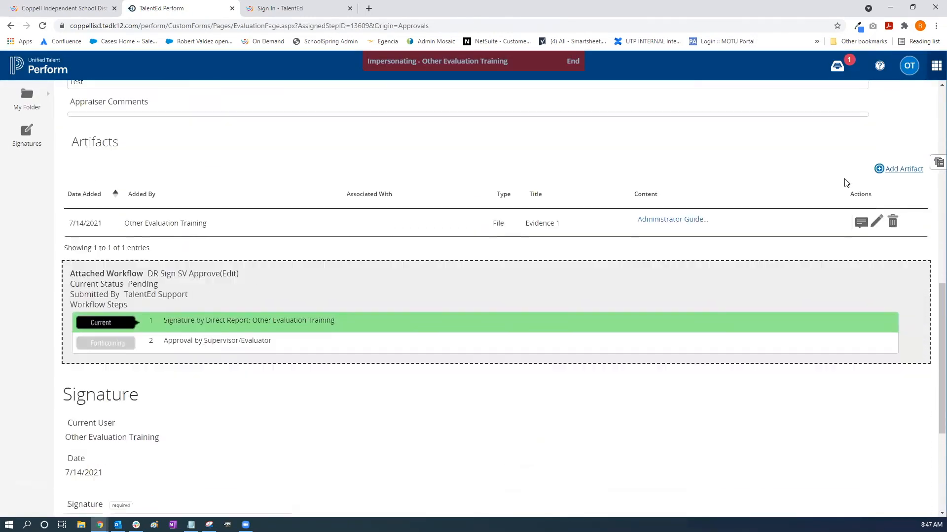
- Enter the direct report's name as the signature on the Goal Setting document and accept the Electronic Signature Statement
scroll(846, 183, down, 3)
click(209, 392)
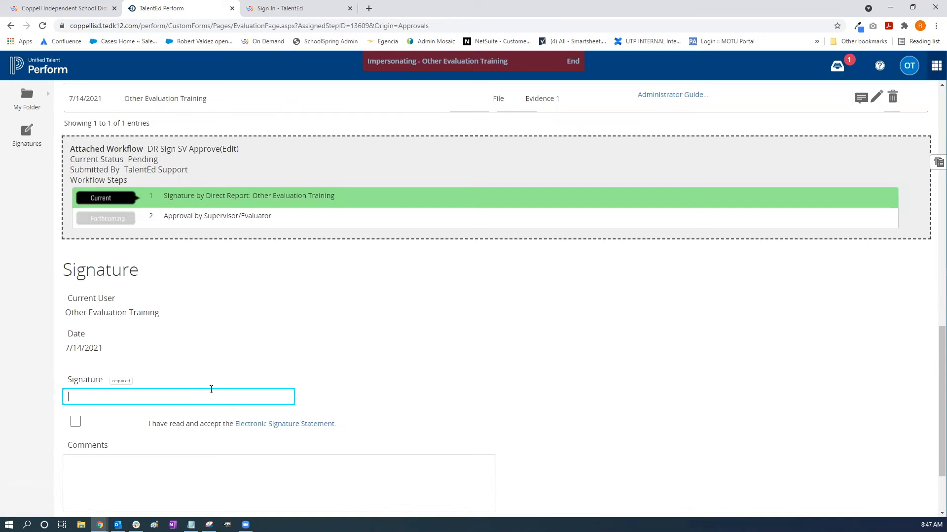
text(Other Evaluatio)
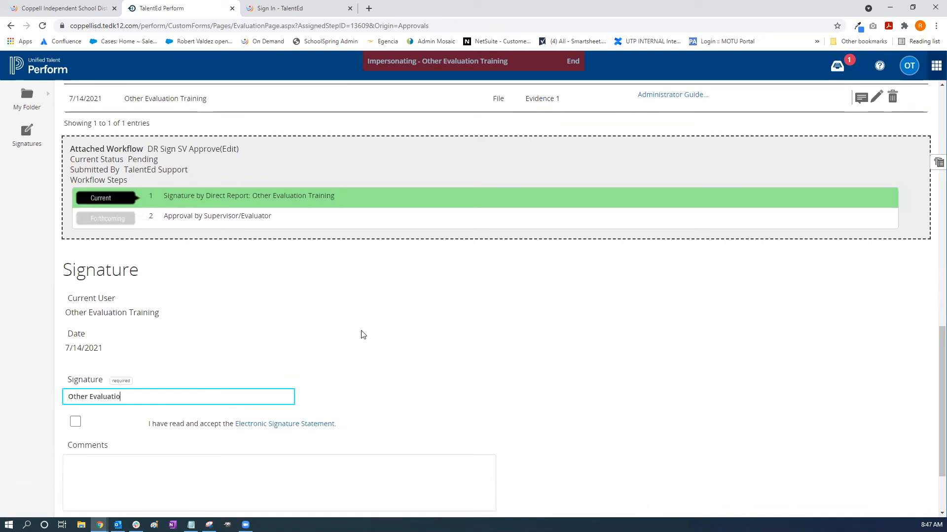
key(BackSpace)
key(BackSpace)
key(BackSpace)
key(BackSpace)
key(BackSpace)
key(BackSpace)
key(BackSpace)
key(BackSpace)
key(BackSpace)
key(BackSpace)
key(BackSpace)
key(BackSpace)
key(BackSpace)
key(BackSpace)
text(Evaluation Training)
click(75, 422)
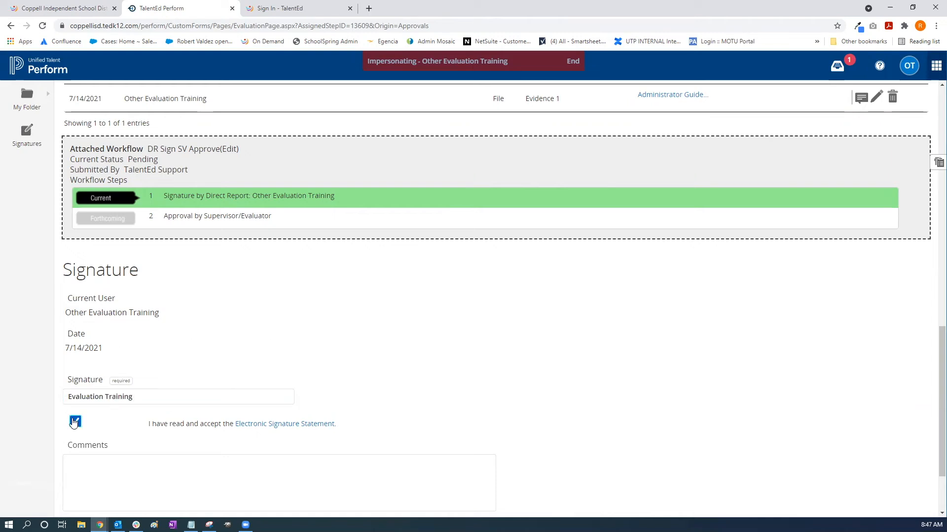
scroll(385, 303, down, 2)
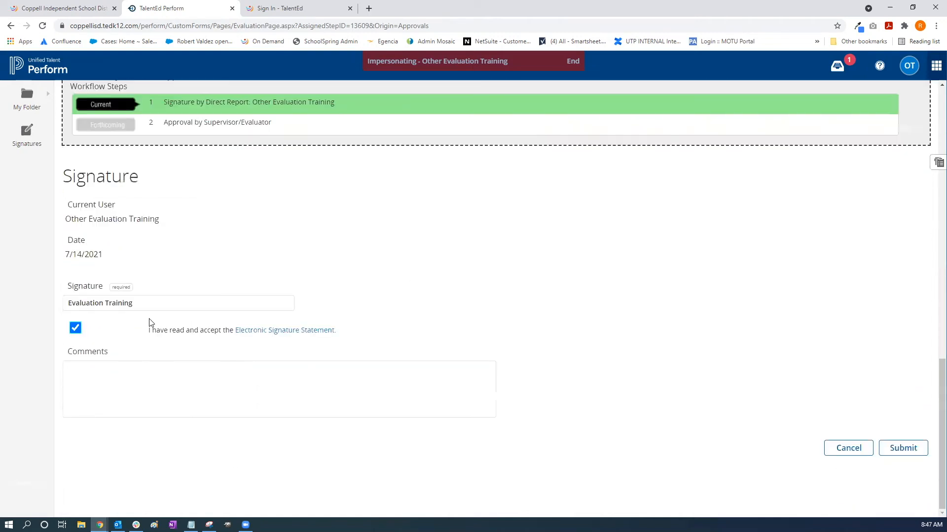
drag(148, 329, 357, 323)
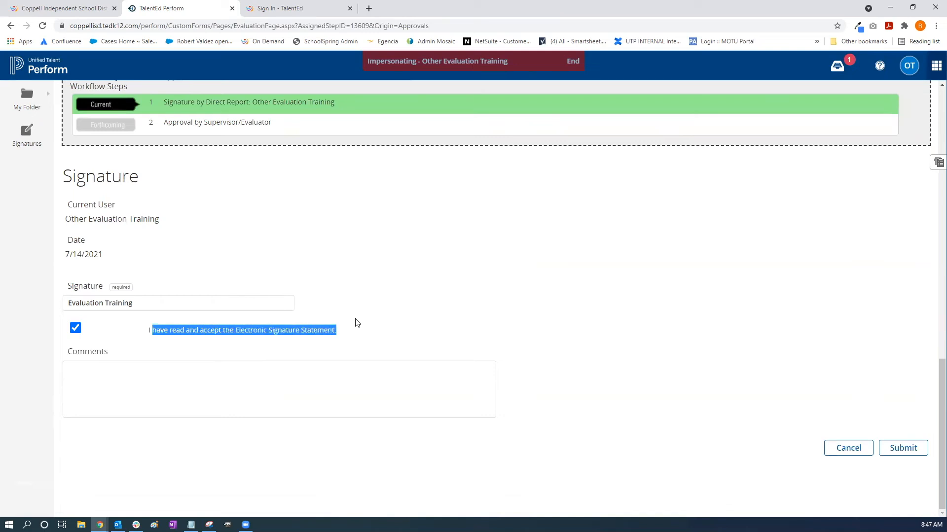
click(495, 294)
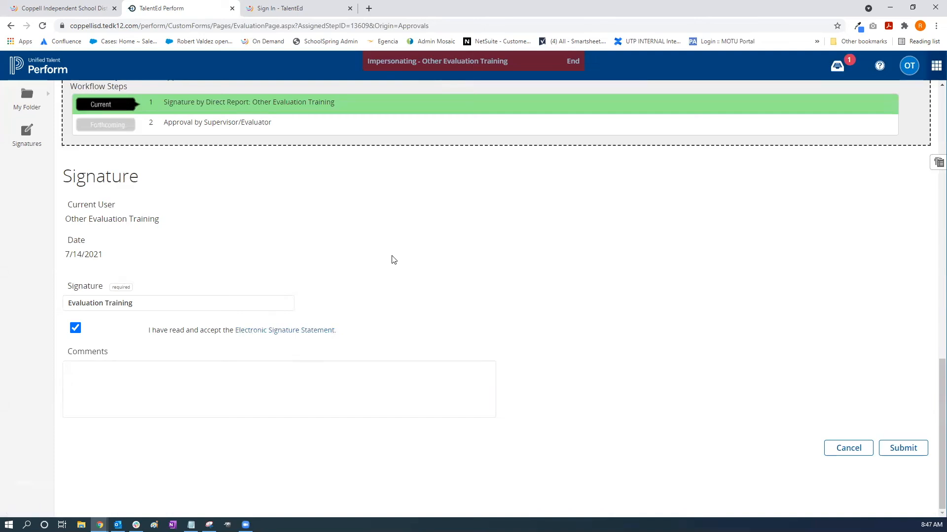
- Review the attached workflow's direct report signature stage and submit the signed document with the comments left blank
click(150, 417)
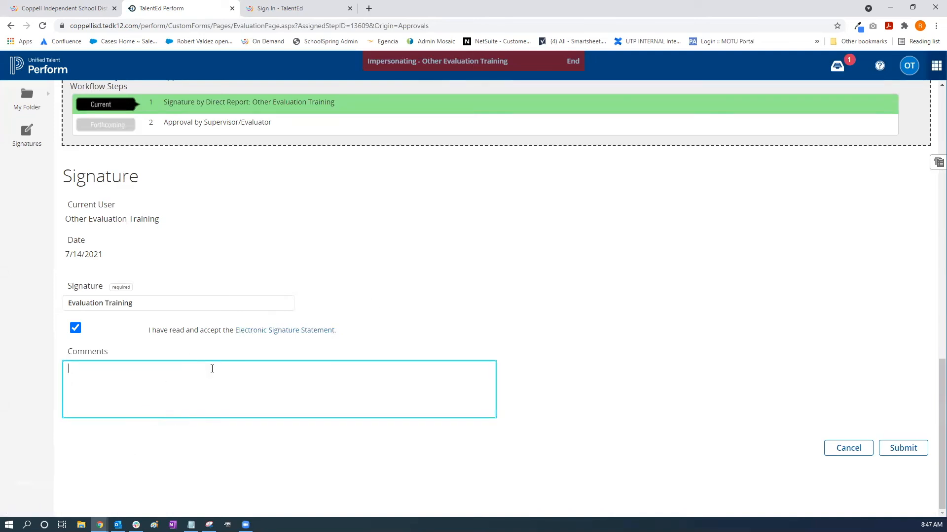
scroll(231, 296, up, 1)
drag(164, 152, 337, 155)
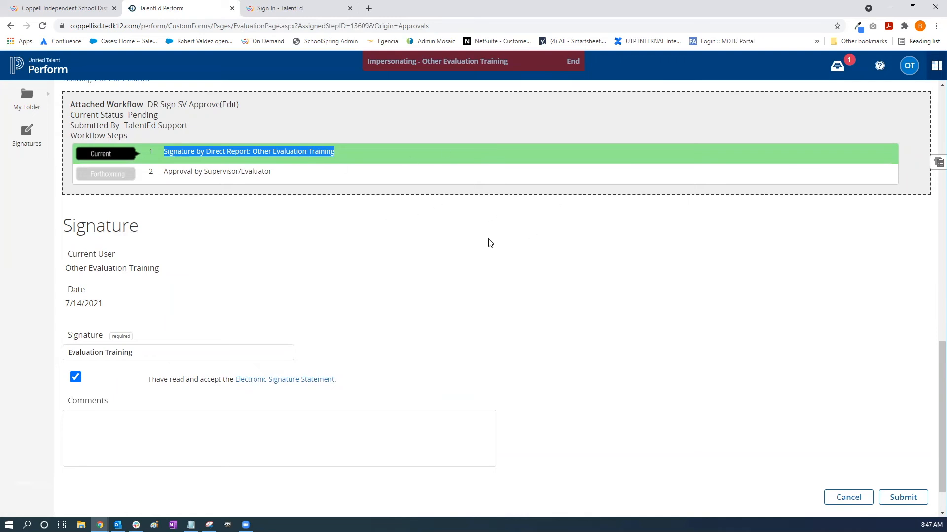
click(746, 295)
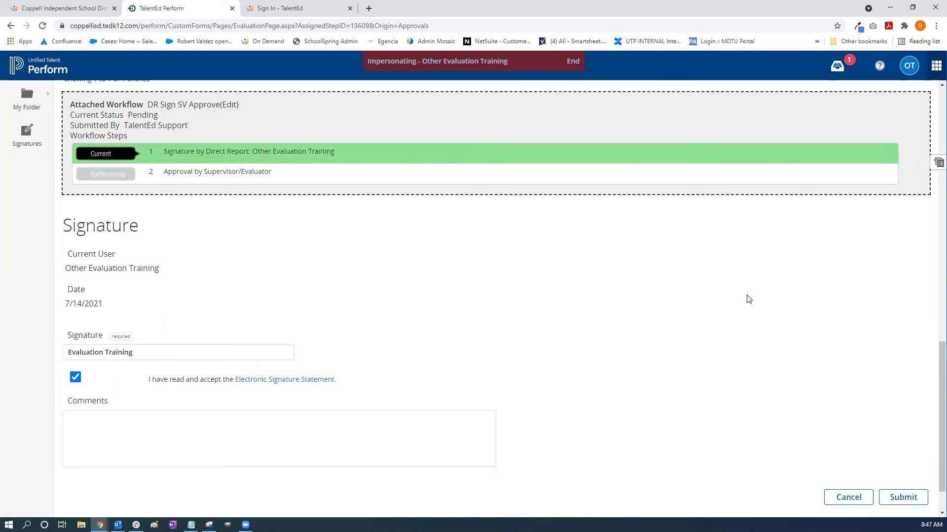
click(904, 498)
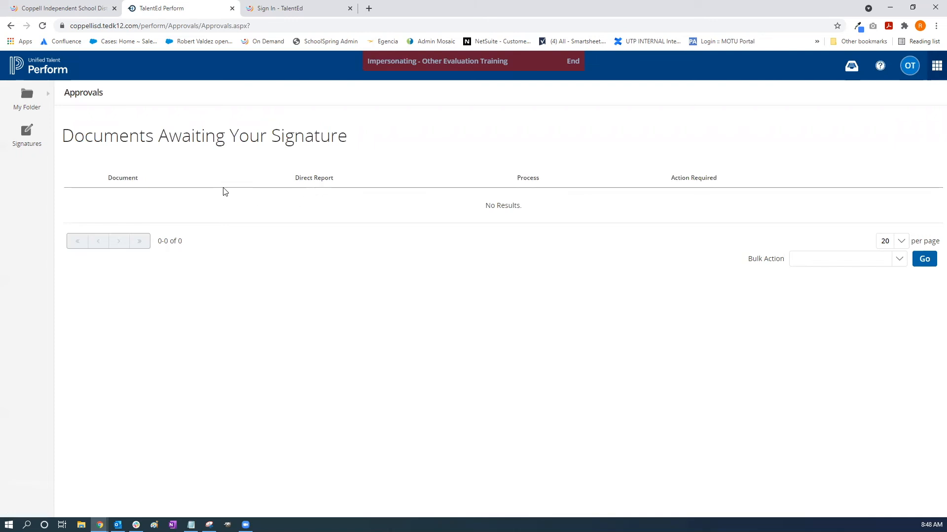
- Open the incomplete tasks for 2021/2022 and check the Goal Setting task's entry in the list
mouse_move(39, 96)
click(75, 95)
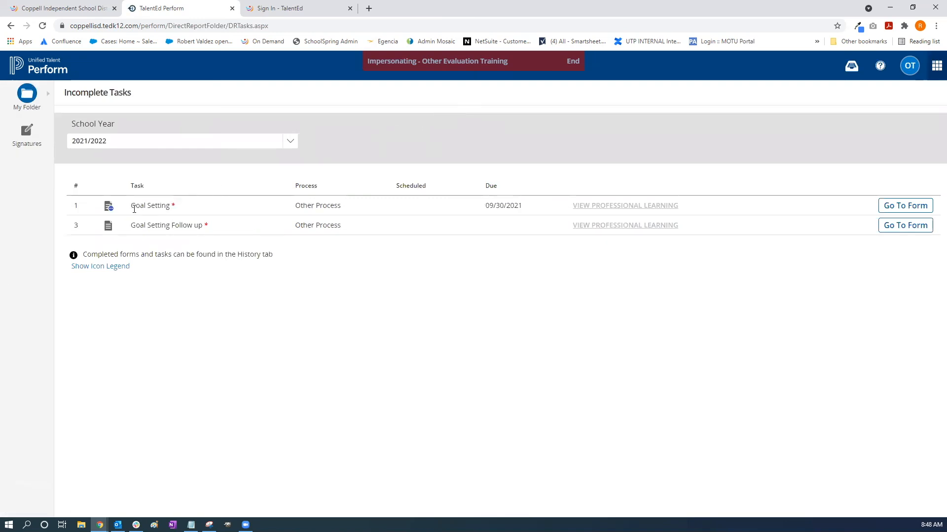
drag(133, 207, 234, 208)
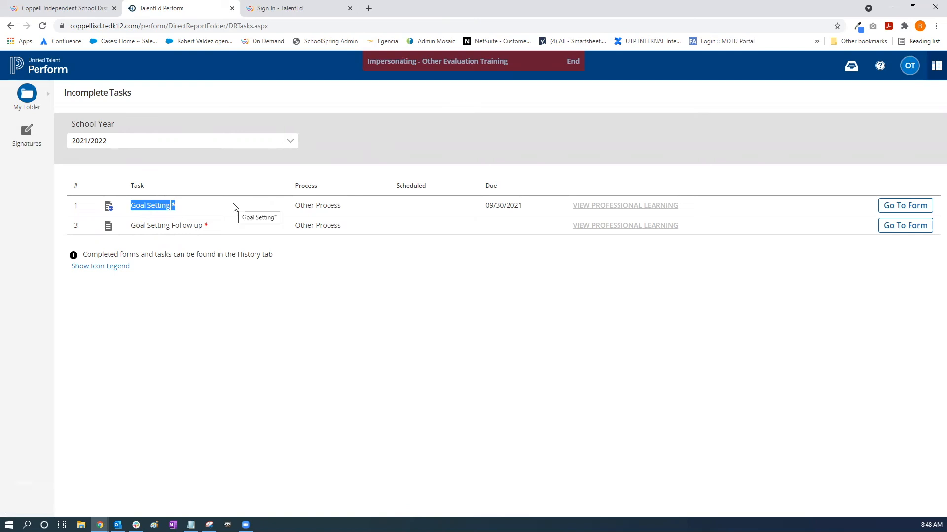
click(413, 148)
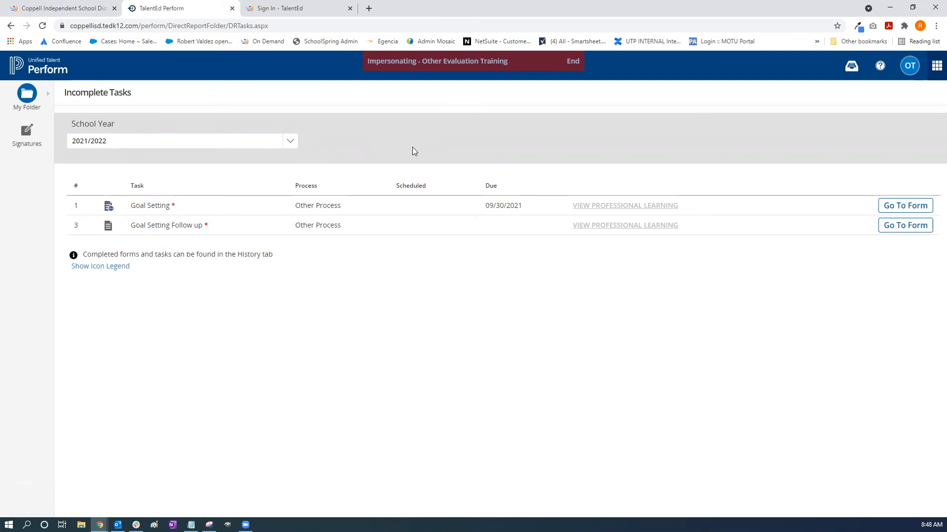
click(851, 65)
- View the direct report's profile page and open the Evidence page of the same folder
click(30, 97)
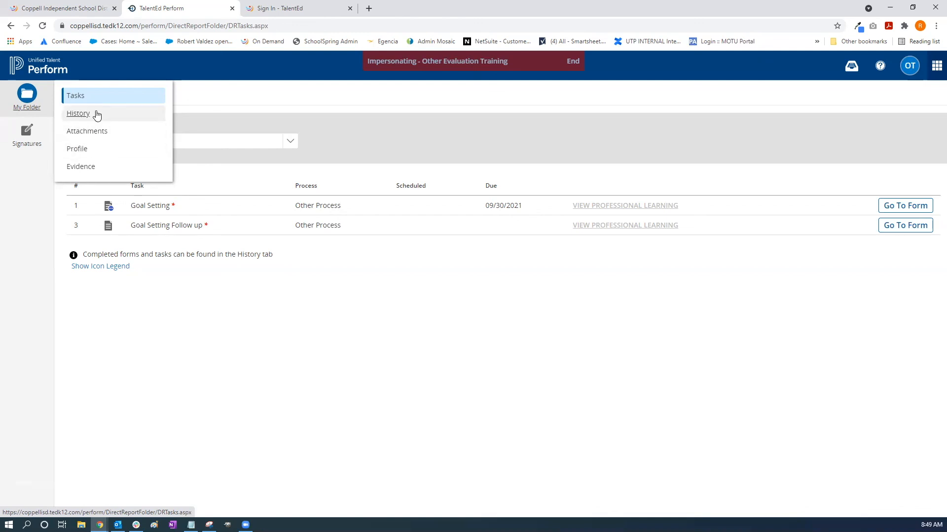
click(74, 148)
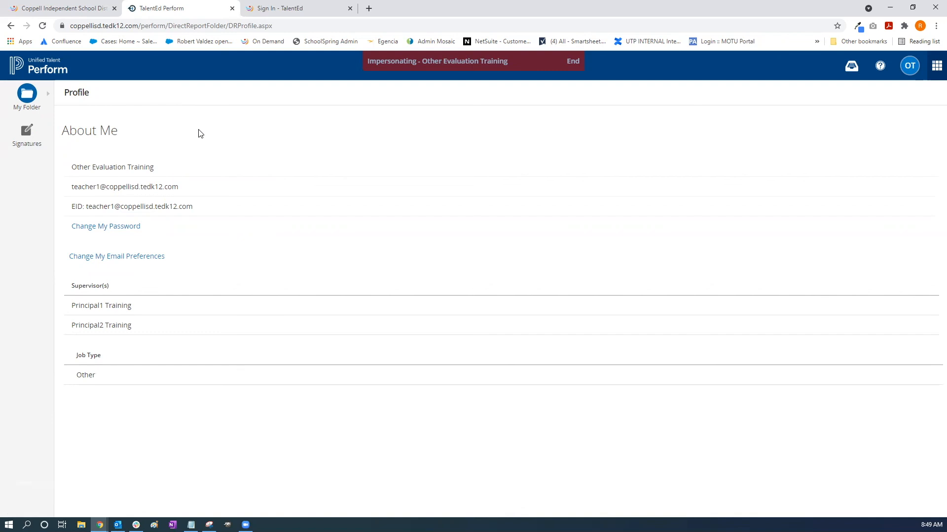
click(27, 97)
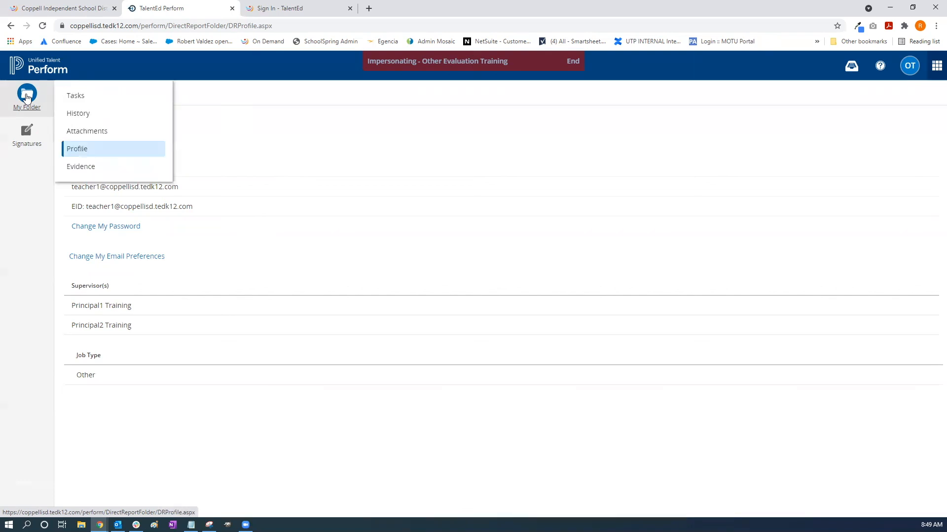
click(87, 167)
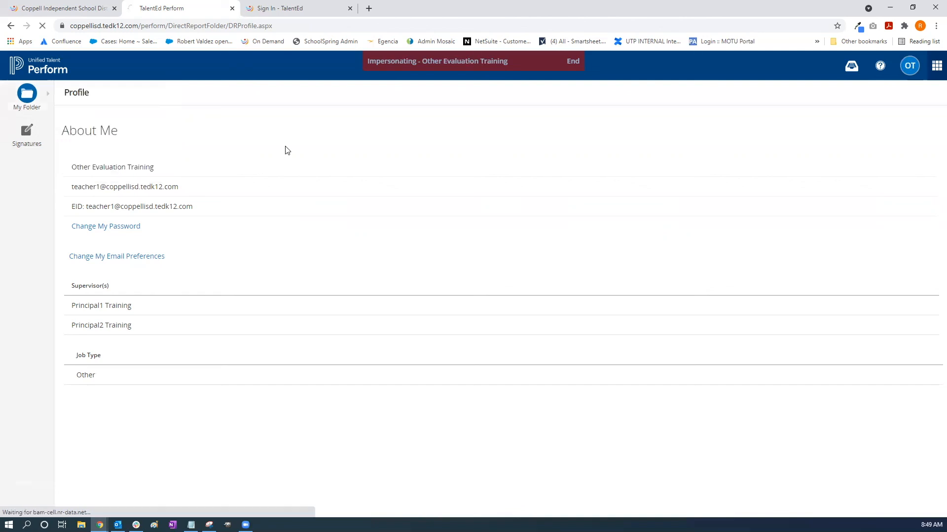